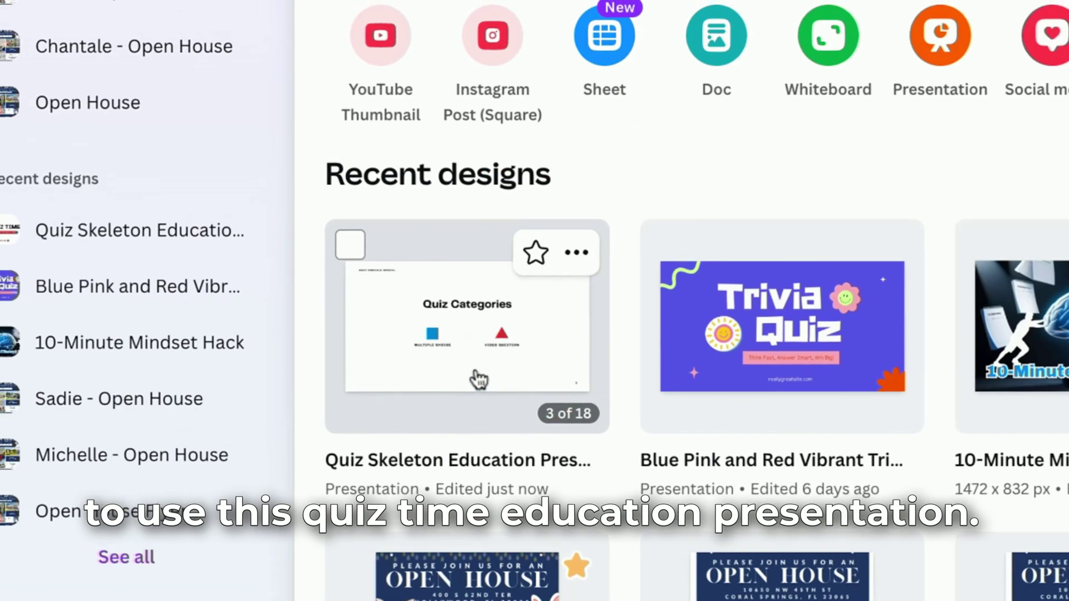
# - Open the Quiz Skeleton presentation from Recent designs in the full editor
pyautogui.click(466, 369)
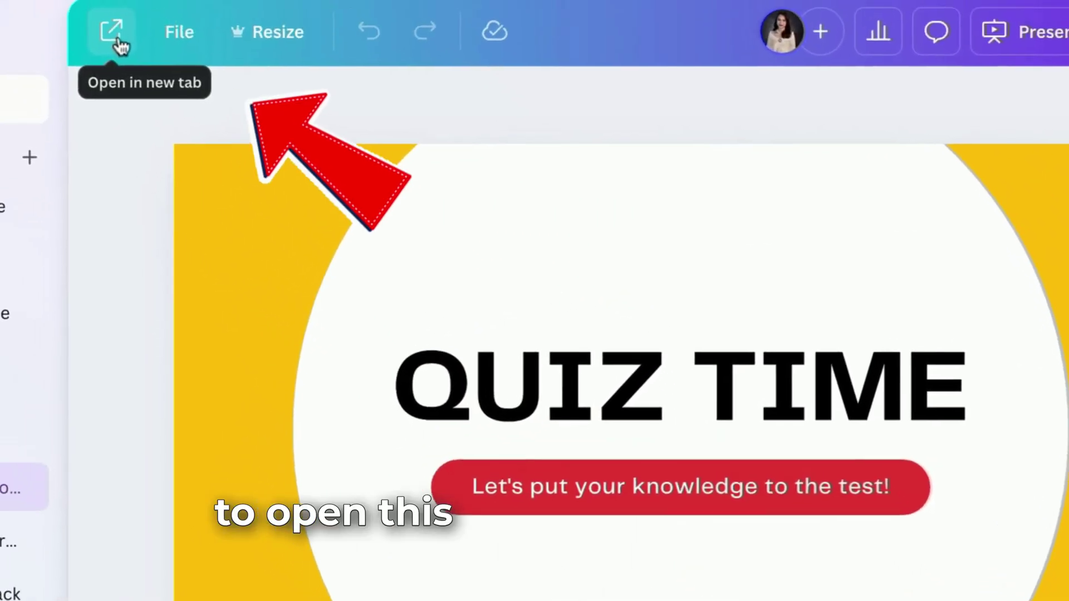
pyautogui.click(83, 8)
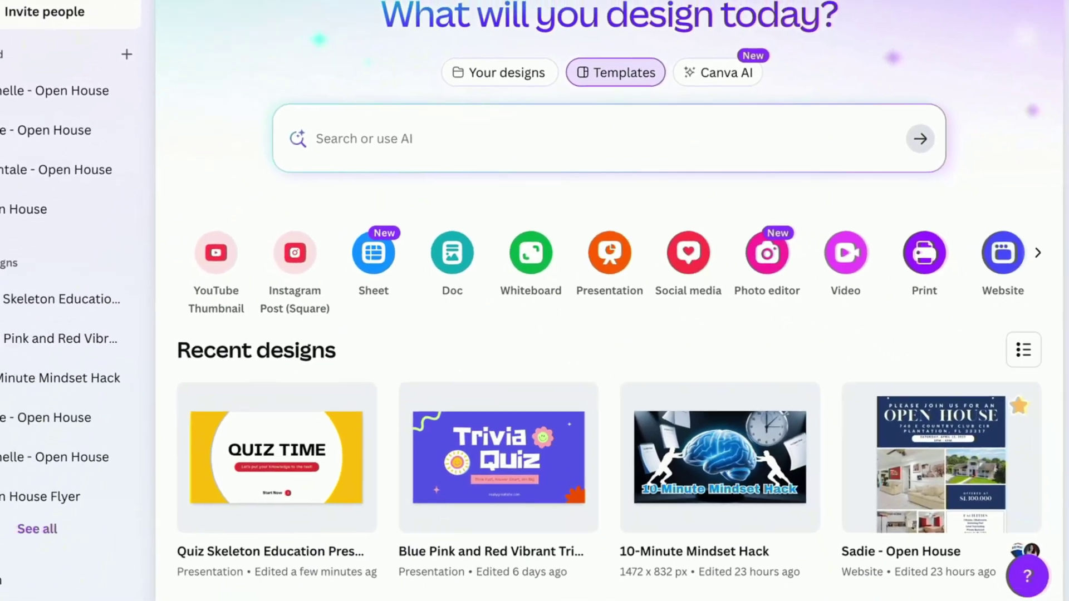
pyautogui.click(310, 467)
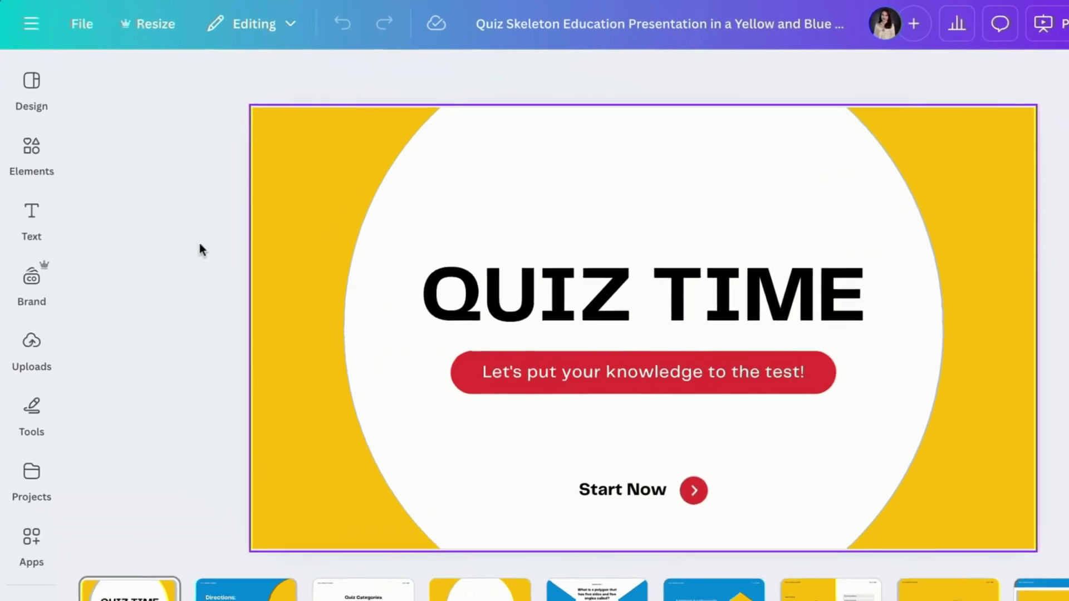
# - Add a text box '1' at font size 50 in the title slide's bottom-right corner
pyautogui.click(34, 140)
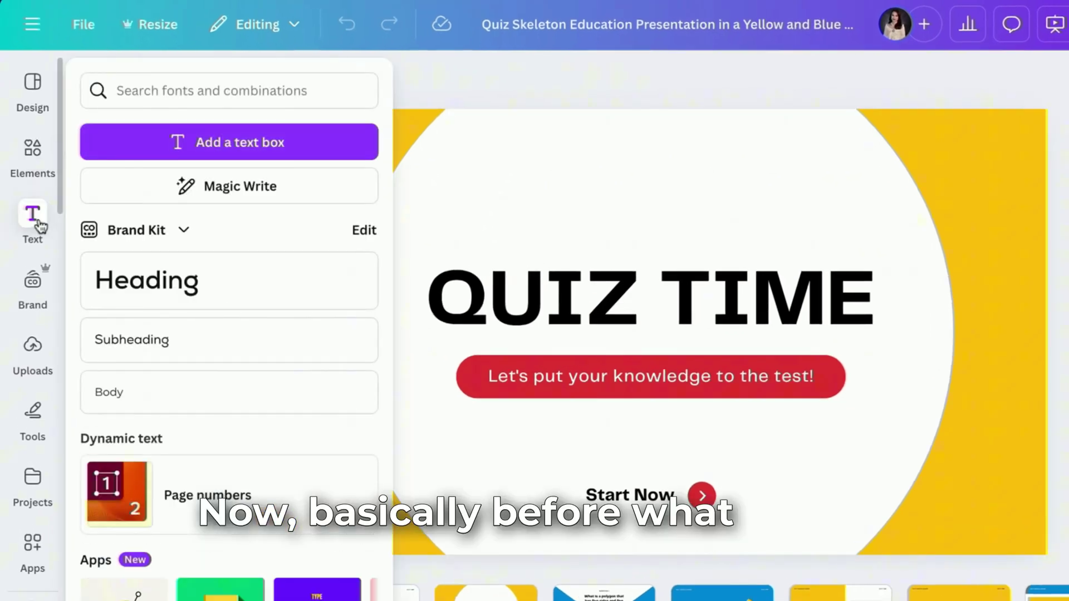
pyautogui.click(191, 144)
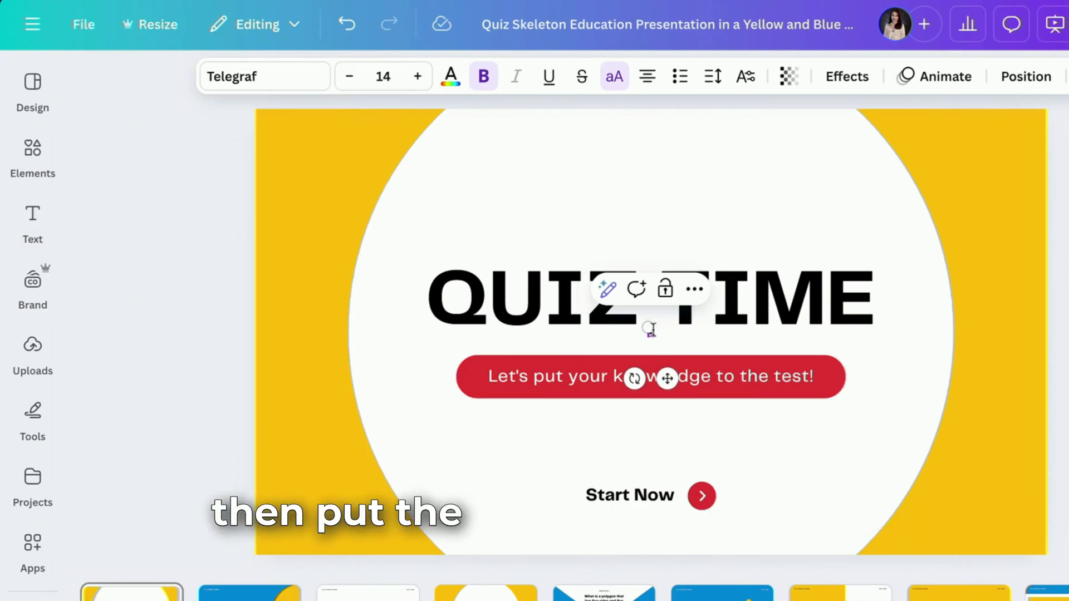
pyautogui.click(394, 78)
pyautogui.write('50')
pyautogui.press('Return')
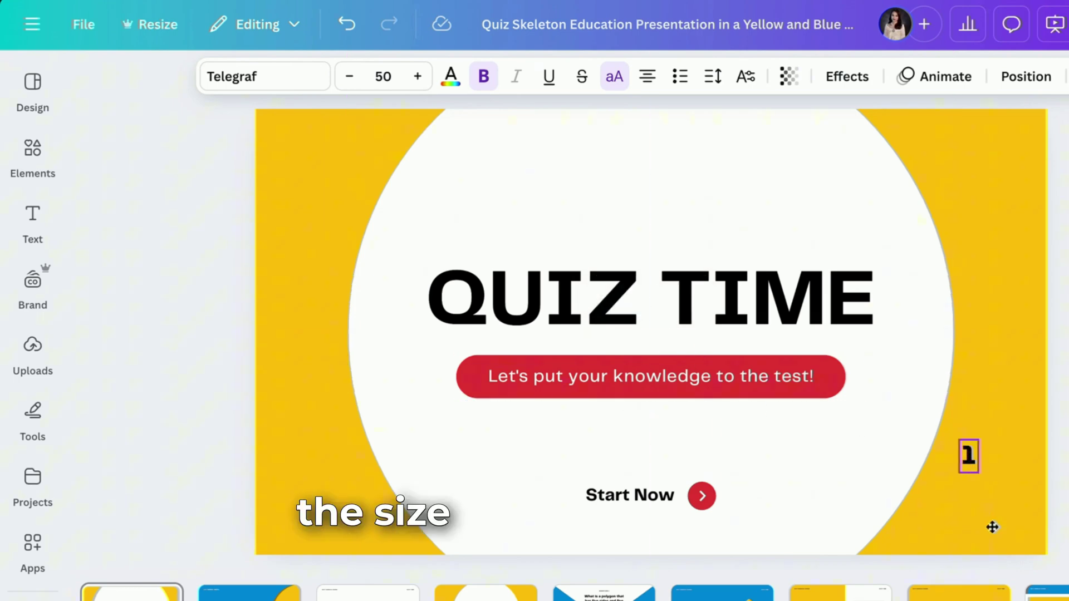
pyautogui.moveTo(1009, 557); pyautogui.dragTo(1002, 554)
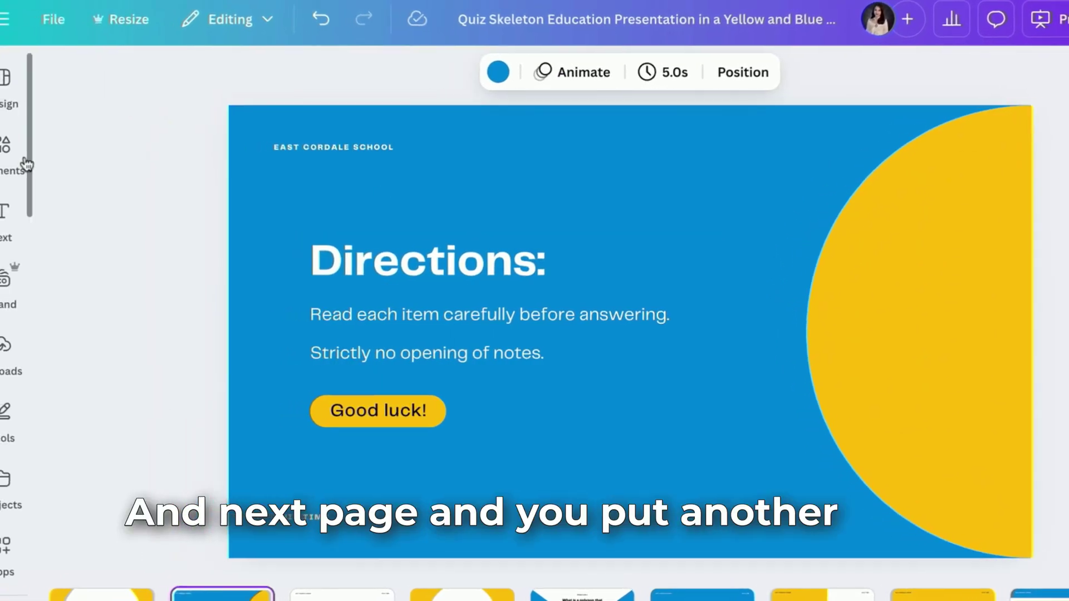
# - Add a text box '2' at font size 50 to the Directions slide's bottom-right corner
pyautogui.click(17, 147)
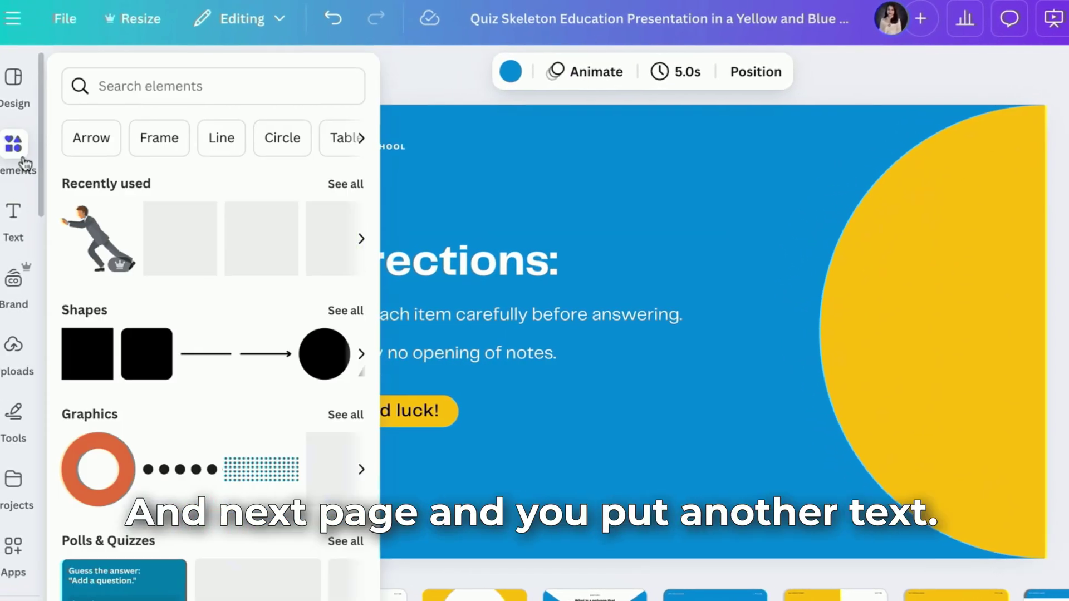
pyautogui.click(18, 215)
pyautogui.click(155, 120)
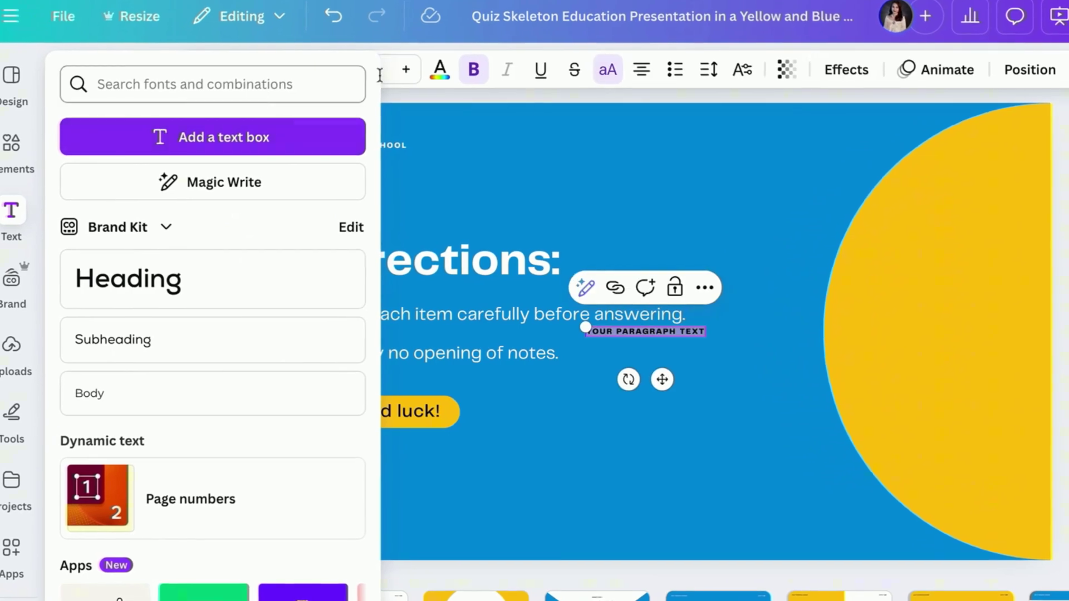
pyautogui.write('2')
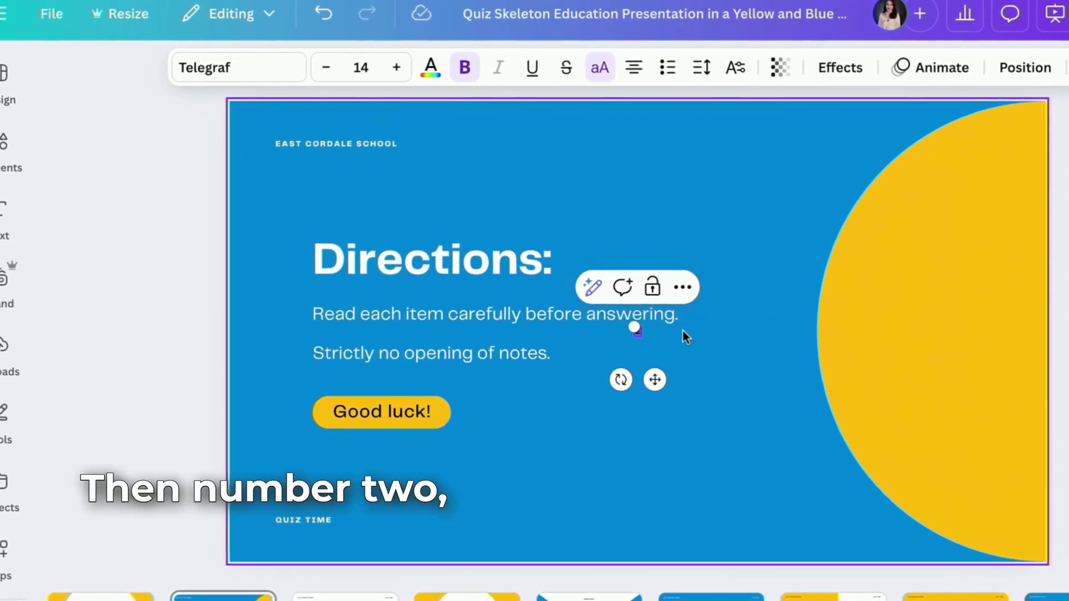
pyautogui.click(362, 59)
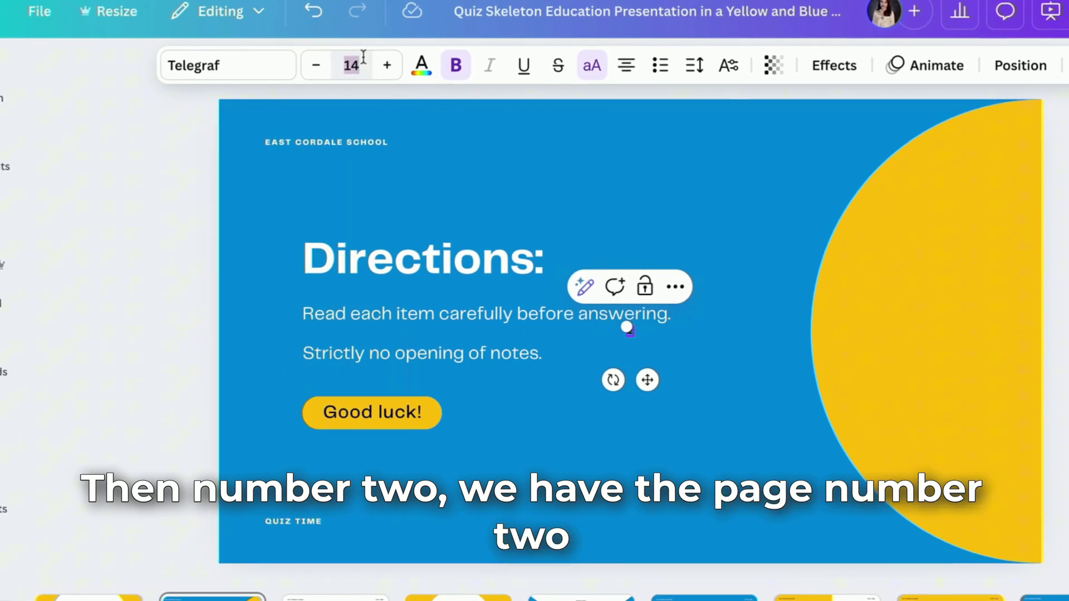
pyautogui.write('50')
pyautogui.press('Return')
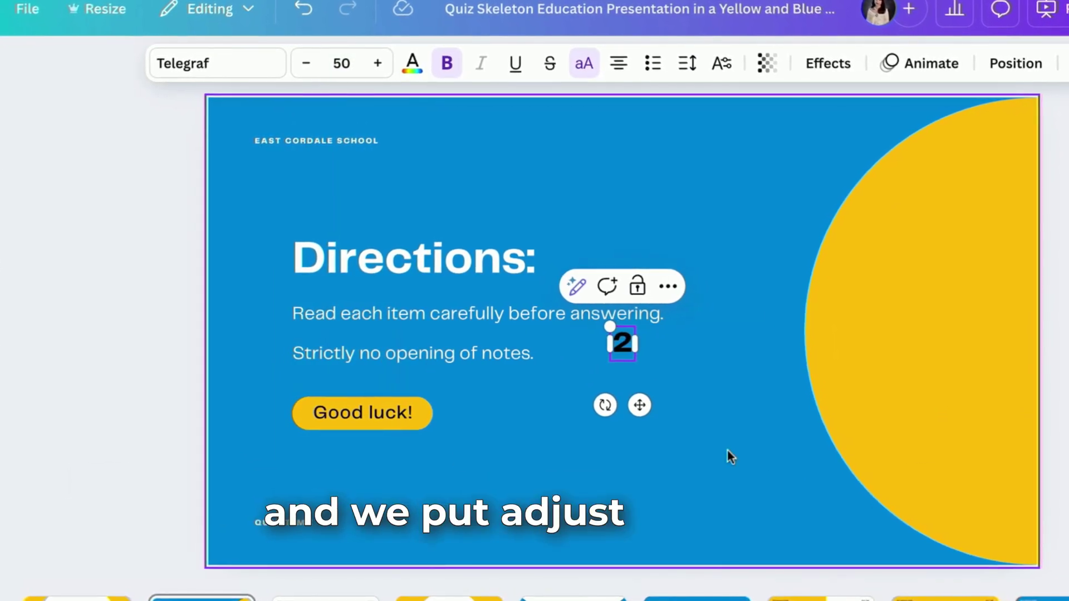
pyautogui.moveTo(642, 405); pyautogui.dragTo(937, 520)
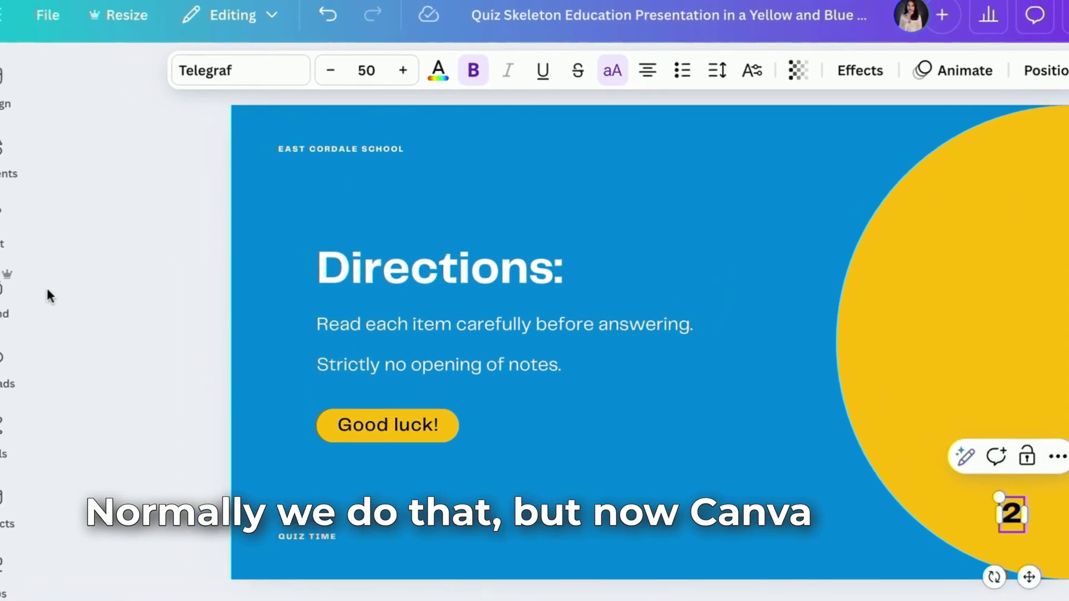
# - Insert automatic page numbers on all slides from the Text panel's dynamic text
pyautogui.click(24, 192)
pyautogui.click(13, 222)
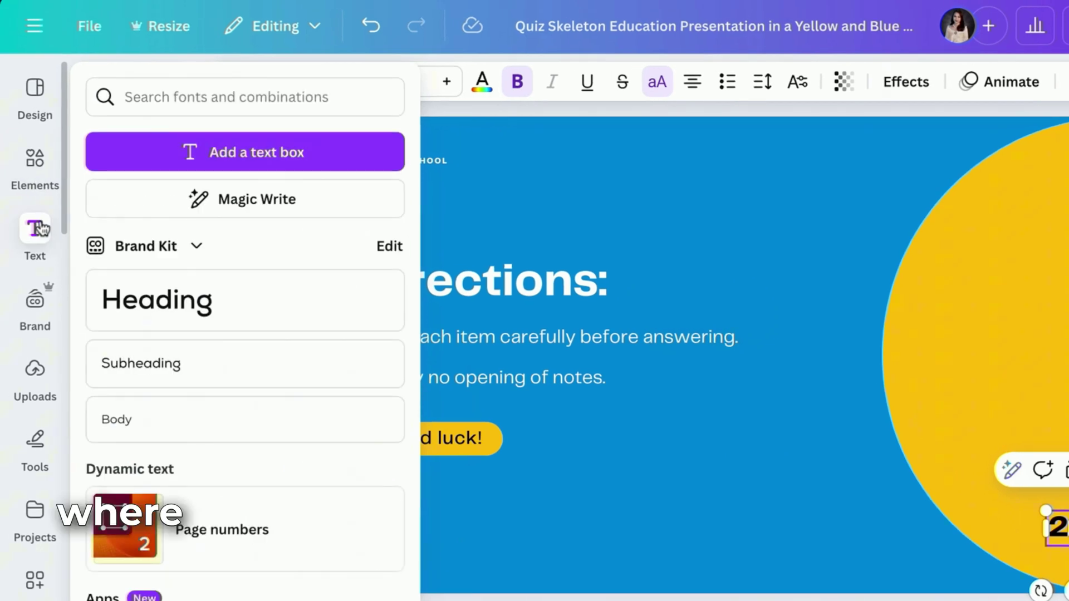
pyautogui.click(50, 228)
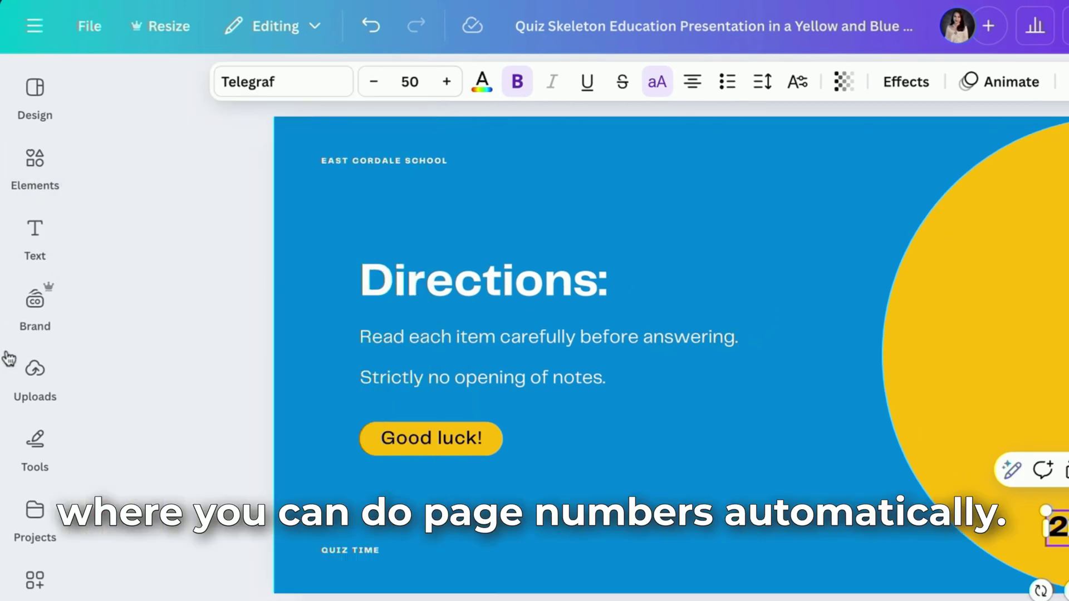
pyautogui.click(33, 189)
pyautogui.click(41, 234)
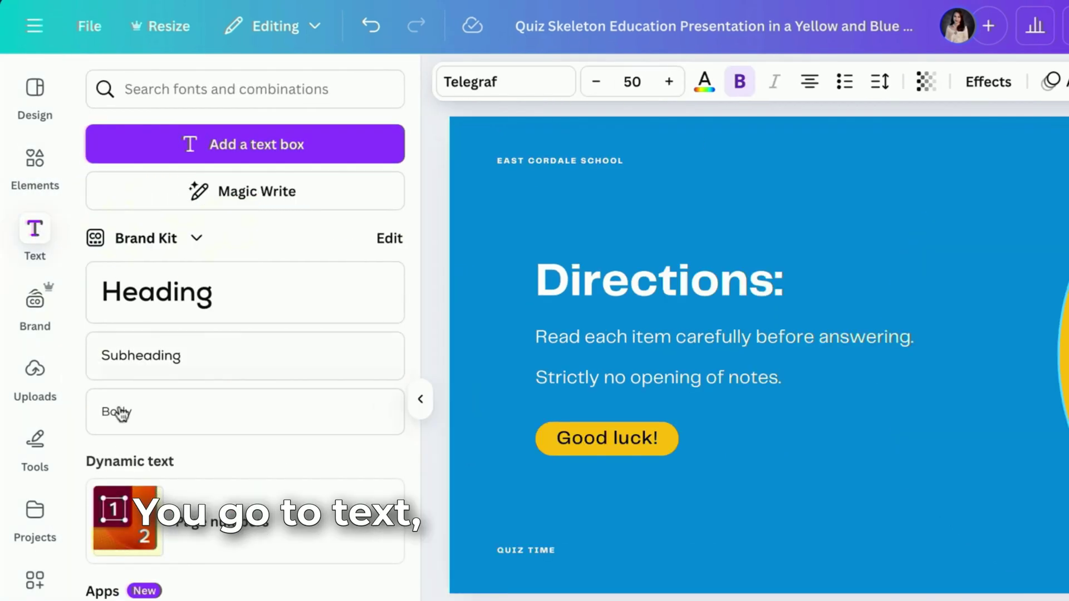
pyautogui.click(157, 526)
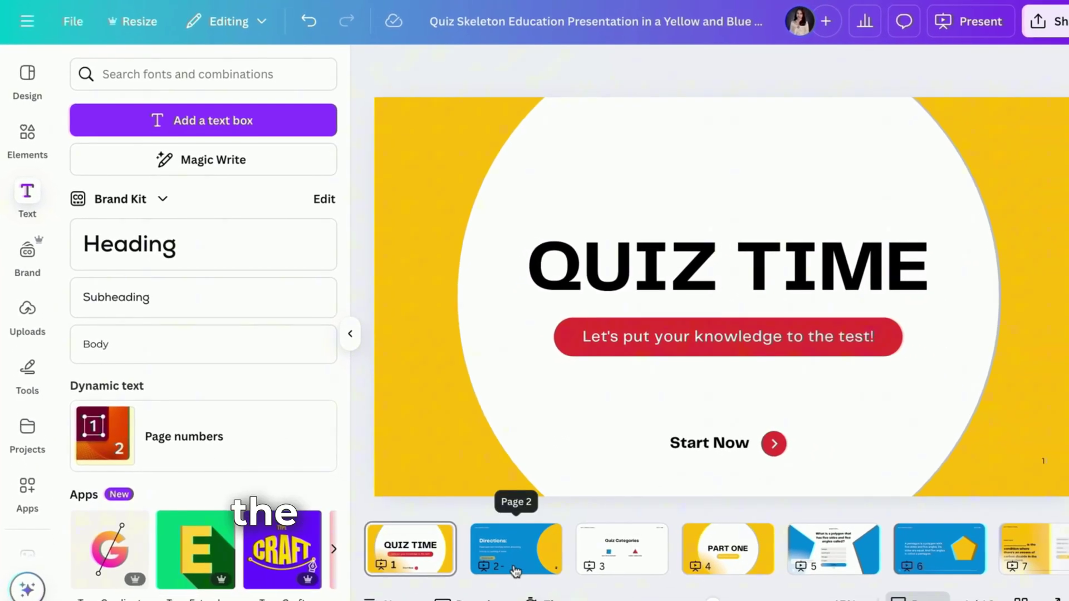
# - Delete the manual large 2 from the Directions slide, then return to the title slide
pyautogui.click(557, 579)
pyautogui.click(1026, 440)
pyautogui.press('Delete')
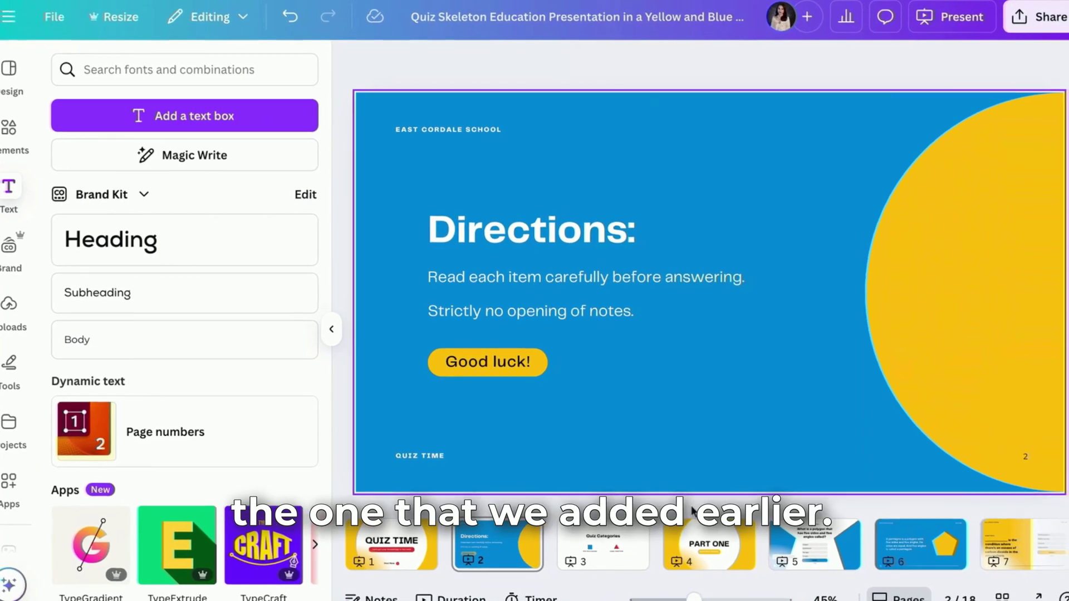
pyautogui.click(423, 552)
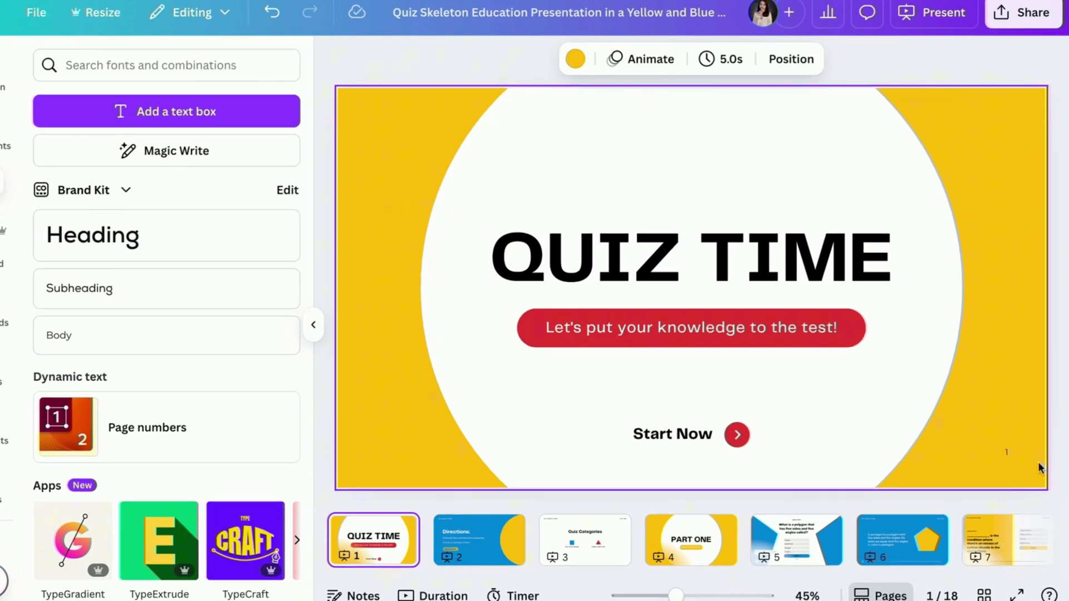
# - Change the page number format to Page + number
pyautogui.click(1008, 454)
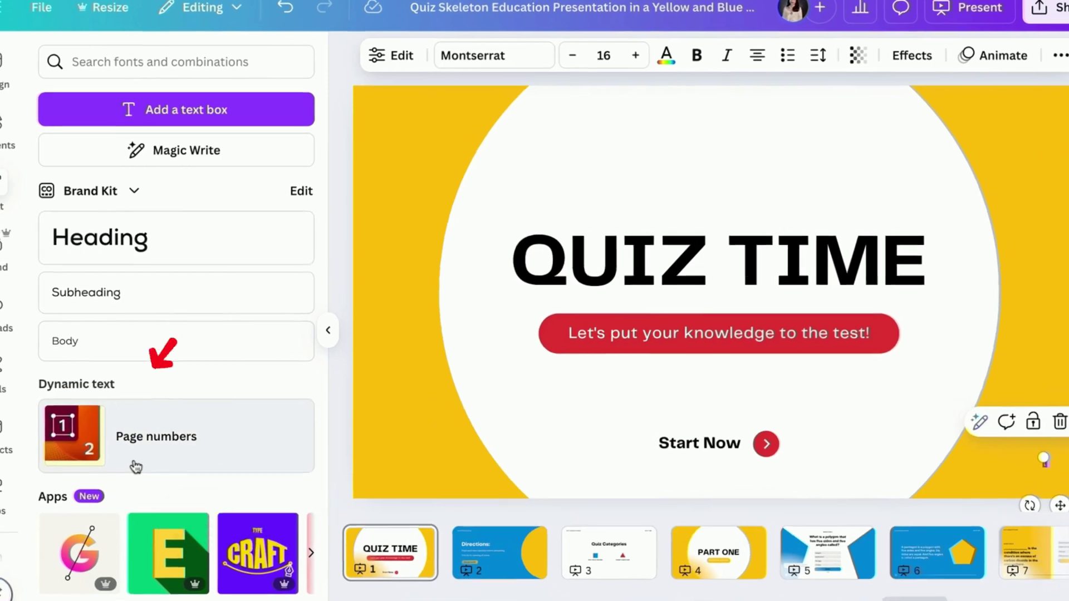
pyautogui.click(140, 427)
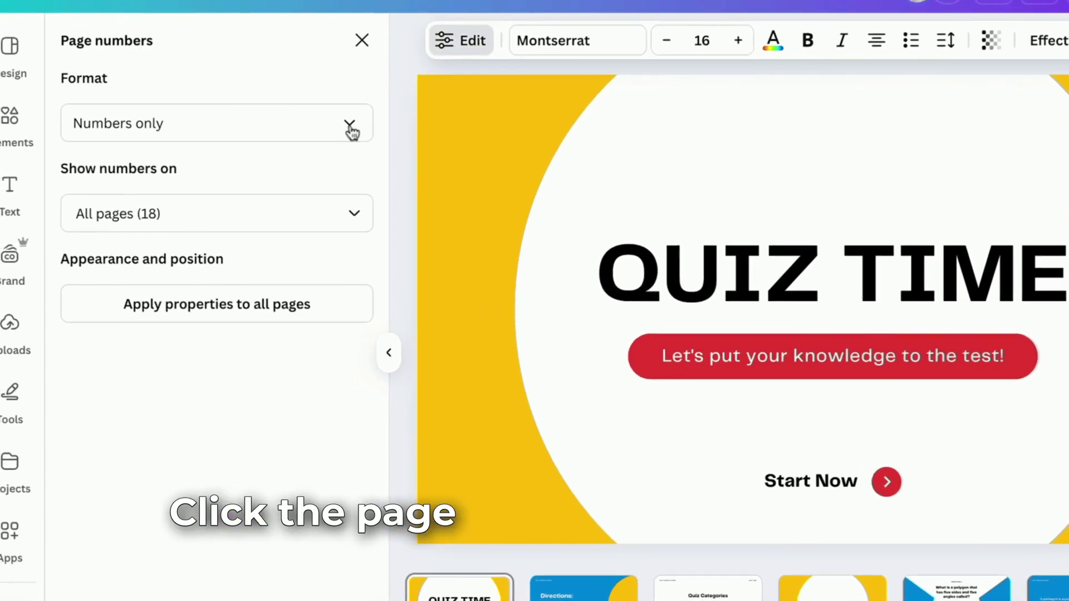
pyautogui.click(306, 133)
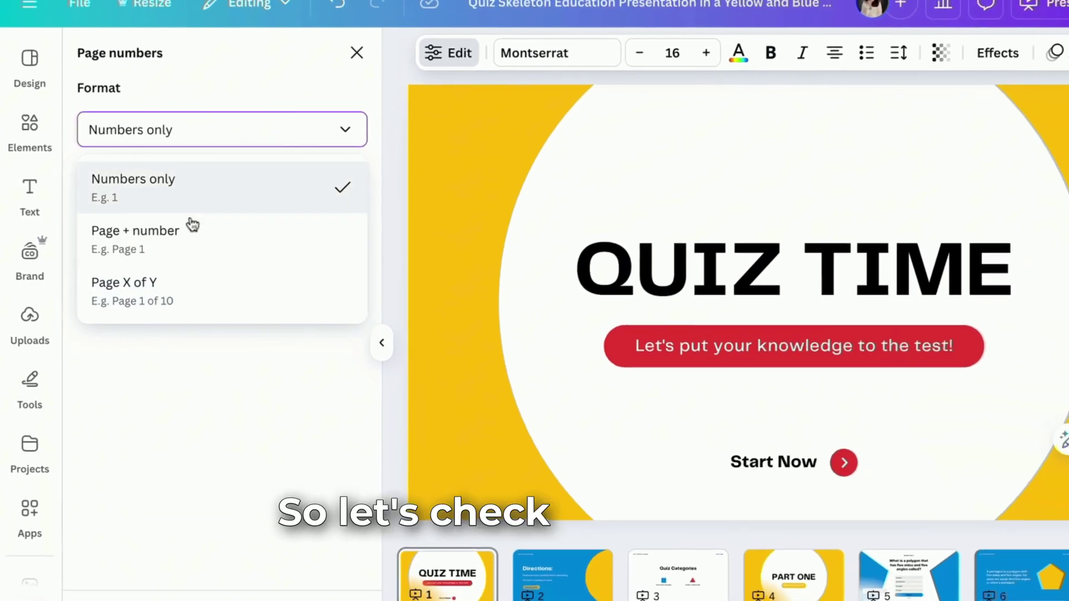
pyautogui.click(189, 245)
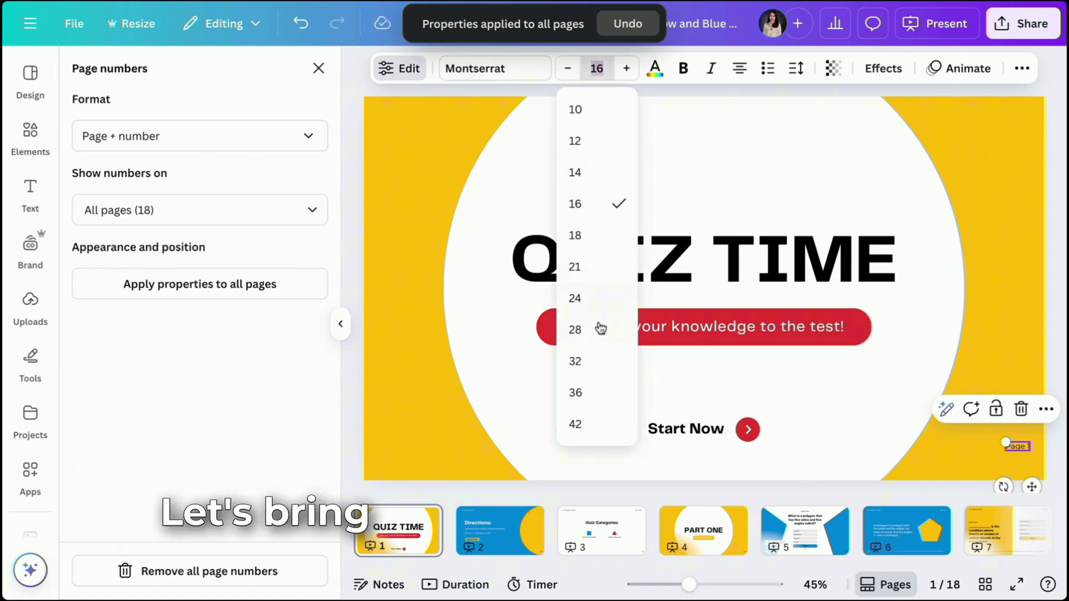
# - Set the title slide's 'Page 1' label to font size 50
pyautogui.scroll(-2, 601, 329)
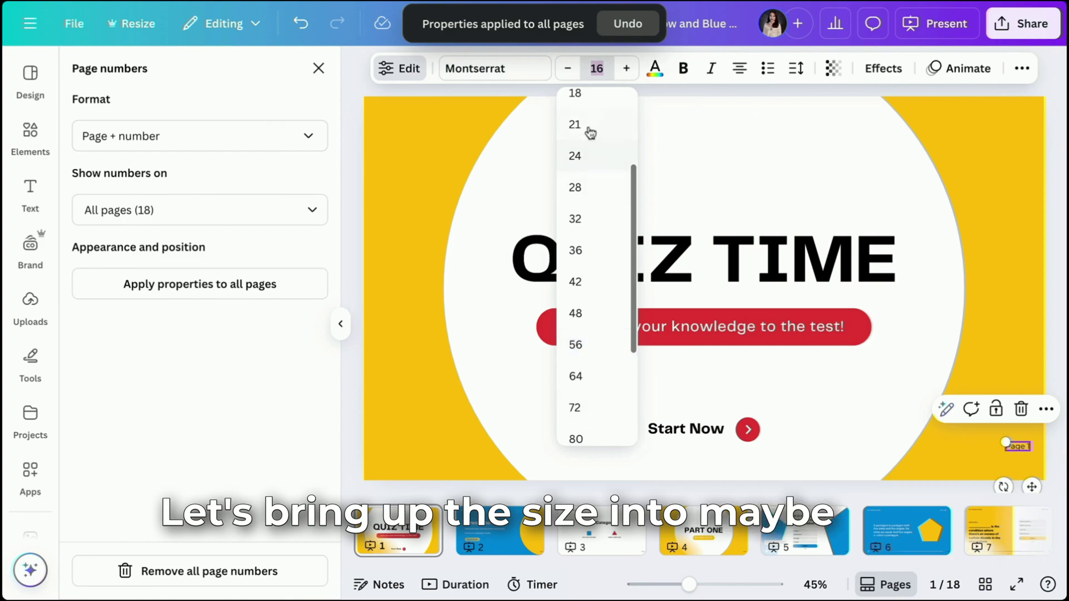
pyautogui.press('BackSpace')
pyautogui.write('50')
pyautogui.press('Return')
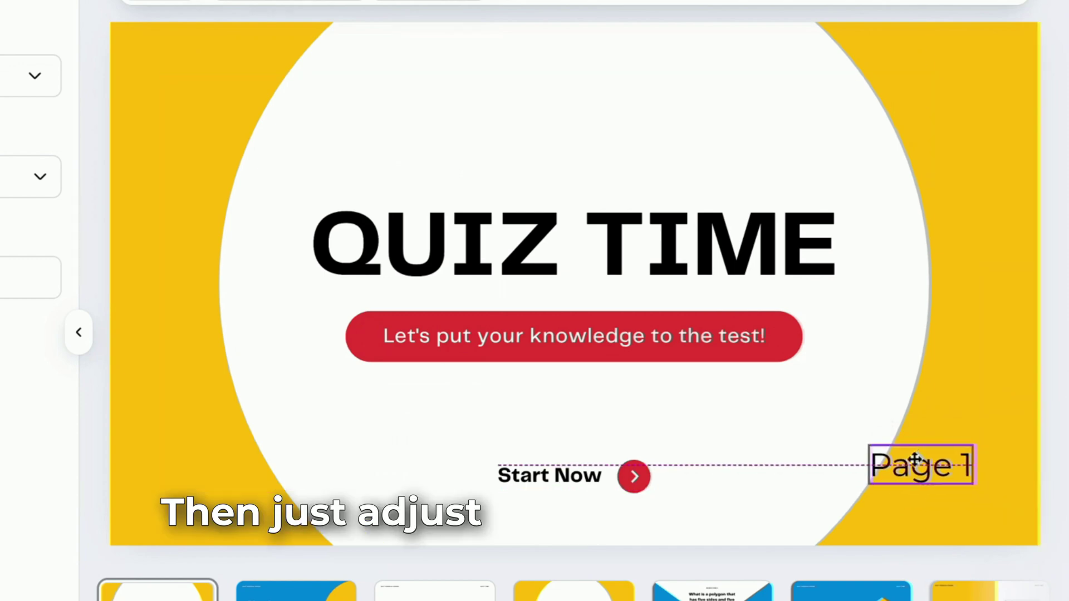
# - Compare page number formats, choose Numbers only, and move slide 1's number bottom-right
pyautogui.moveTo(929, 469); pyautogui.dragTo(929, 471)
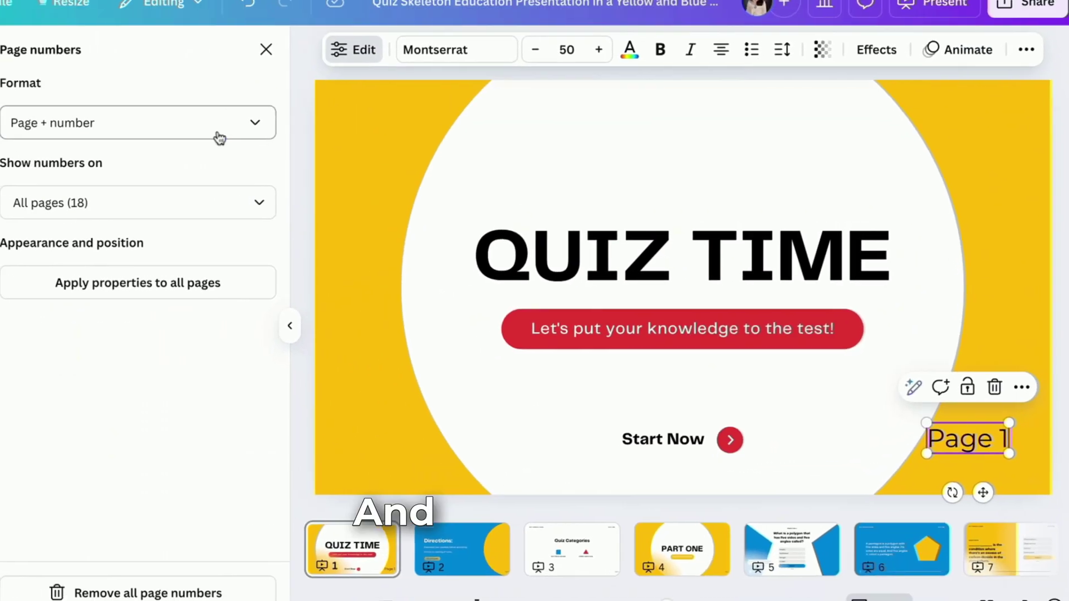
pyautogui.click(220, 138)
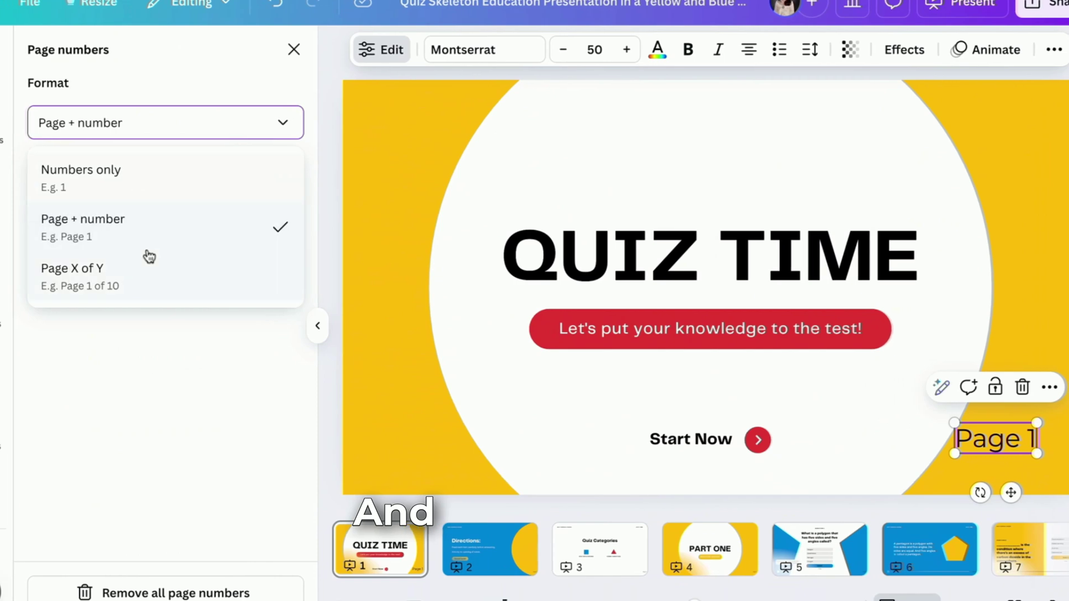
pyautogui.click(95, 177)
pyautogui.click(195, 129)
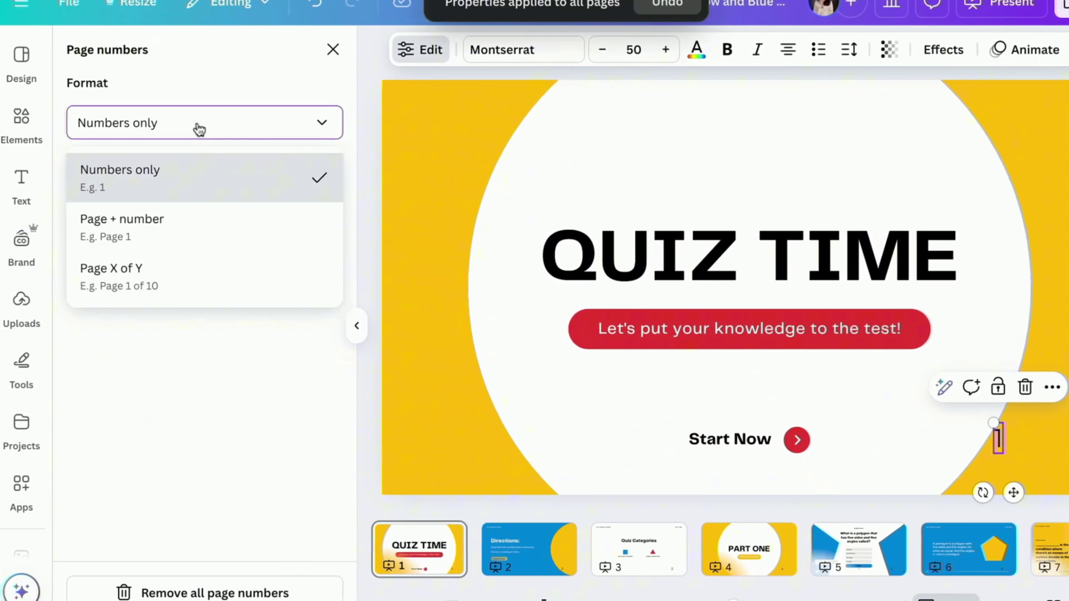
pyautogui.click(162, 218)
pyautogui.click(182, 123)
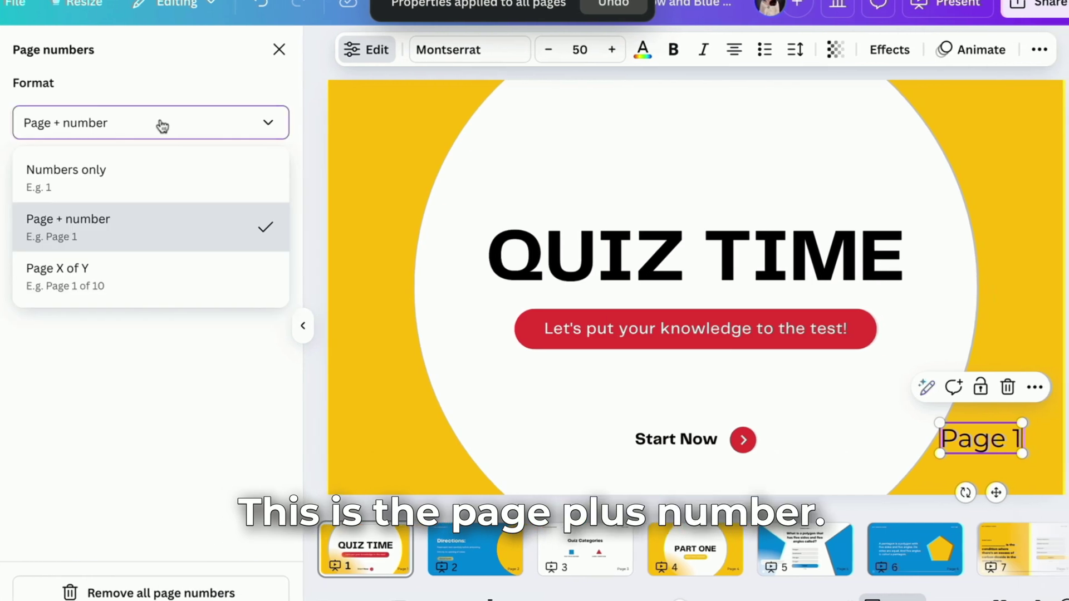
pyautogui.click(116, 288)
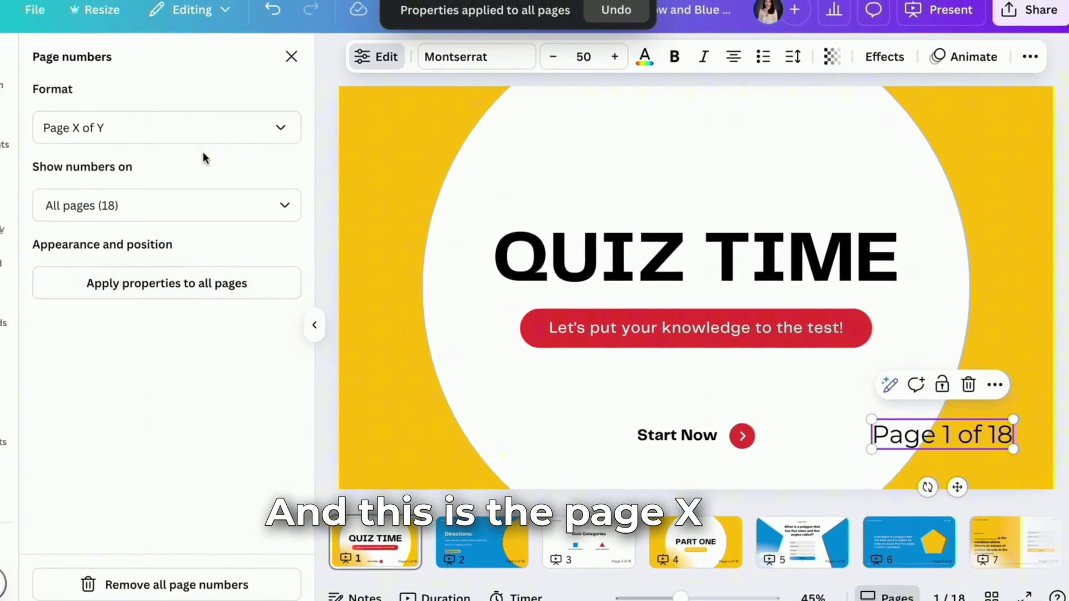
pyautogui.click(220, 148)
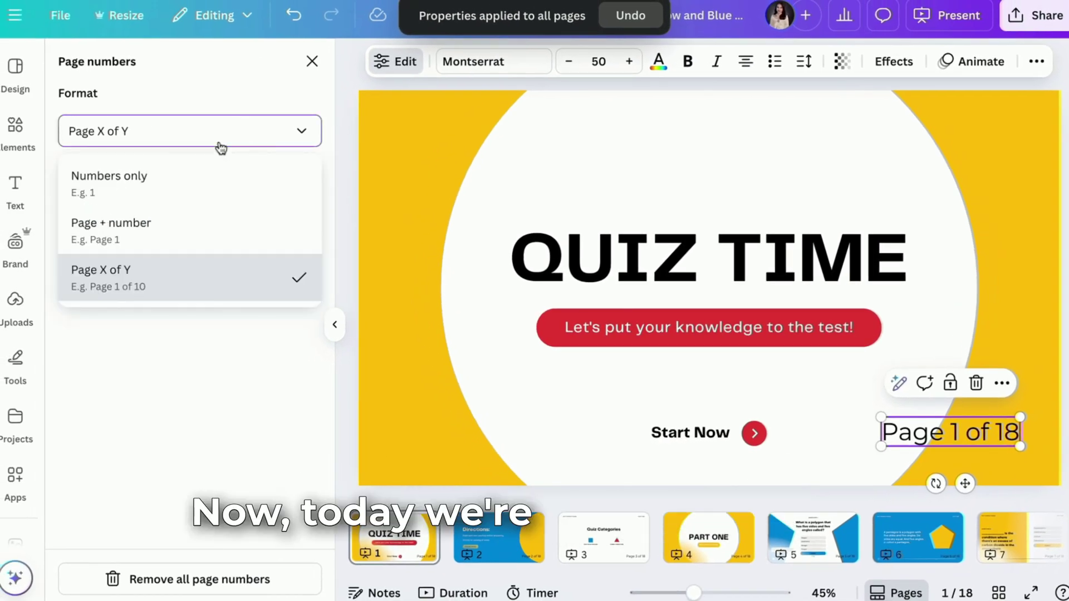
pyautogui.click(119, 189)
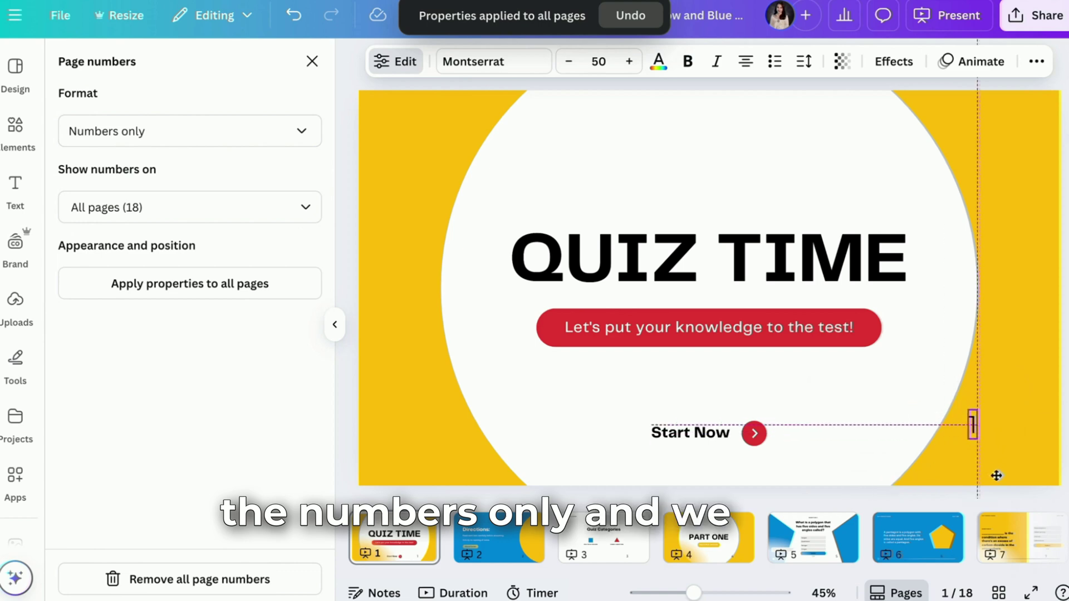
pyautogui.moveTo(997, 475); pyautogui.dragTo(1027, 482)
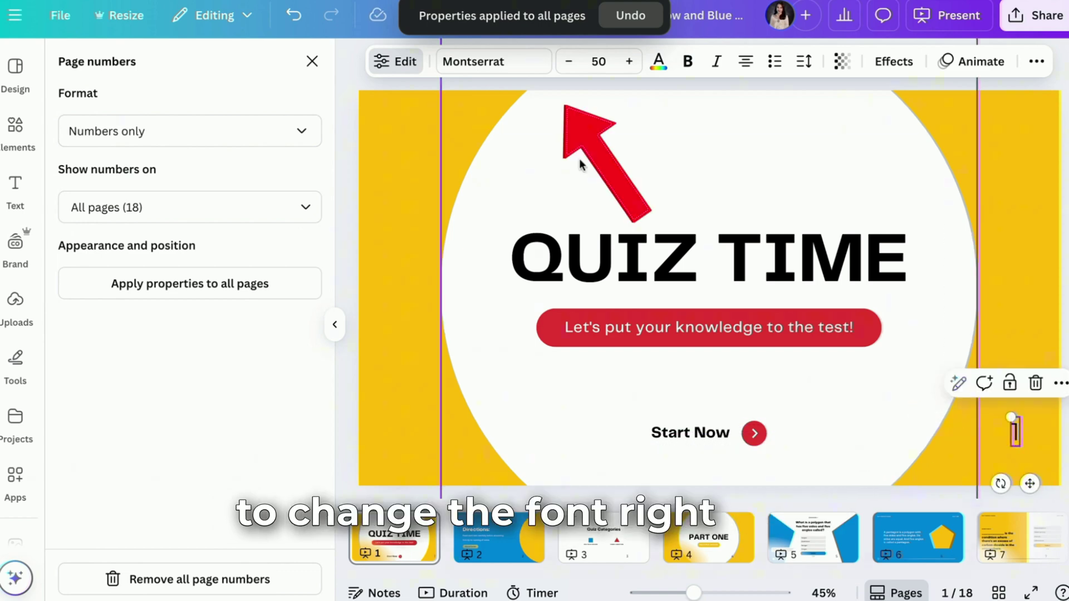
# - Try the Roca fonts on the page number, then settle on Archivo Black
pyautogui.click(504, 62)
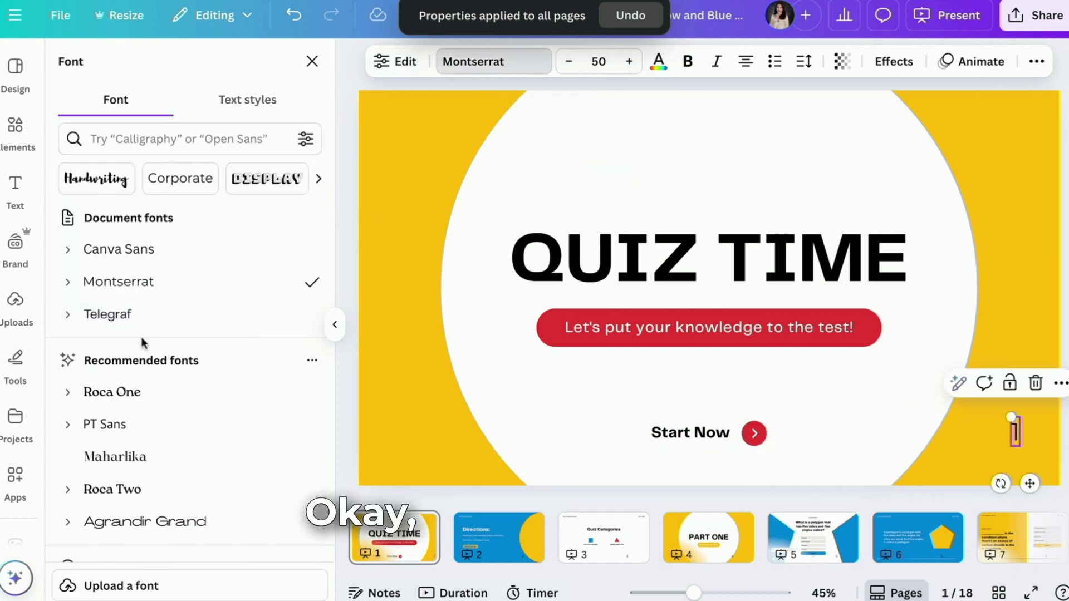
pyautogui.scroll(-2, 150, 429)
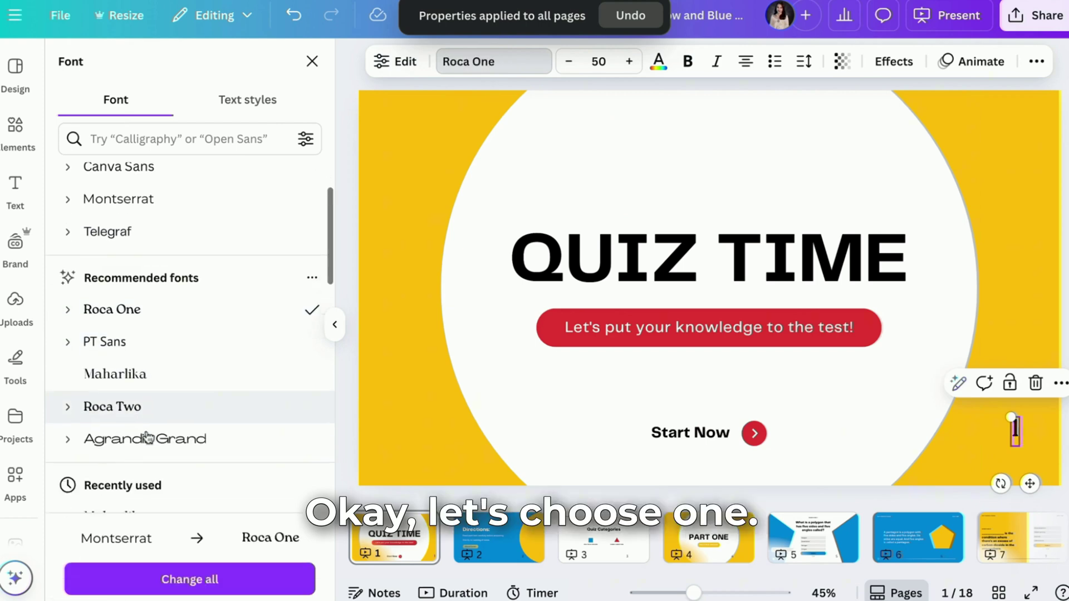
pyautogui.click(151, 417)
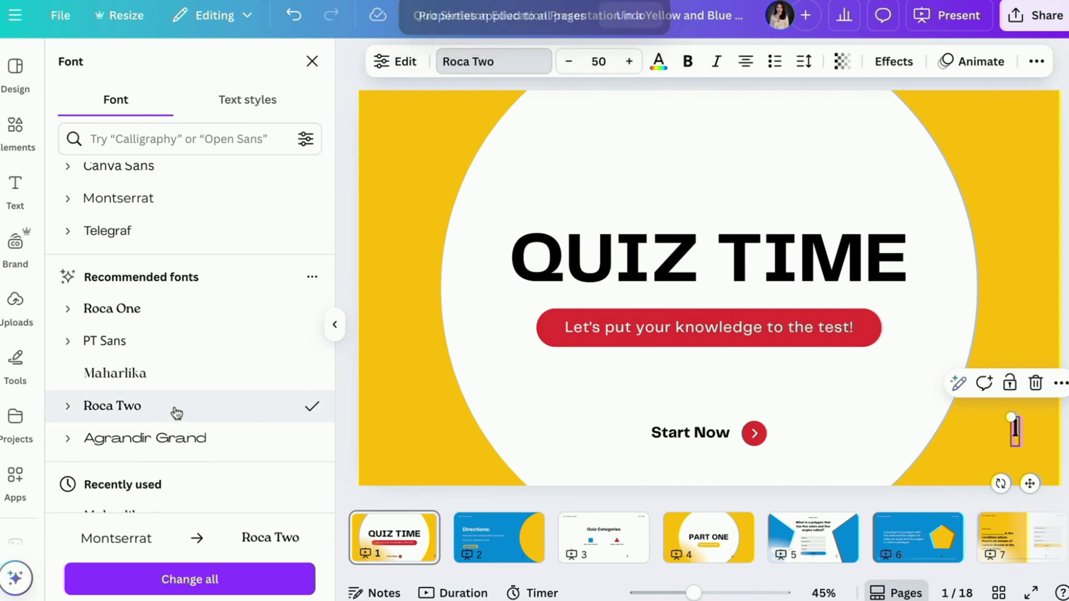
pyautogui.scroll(-2, 176, 436)
pyautogui.click(182, 456)
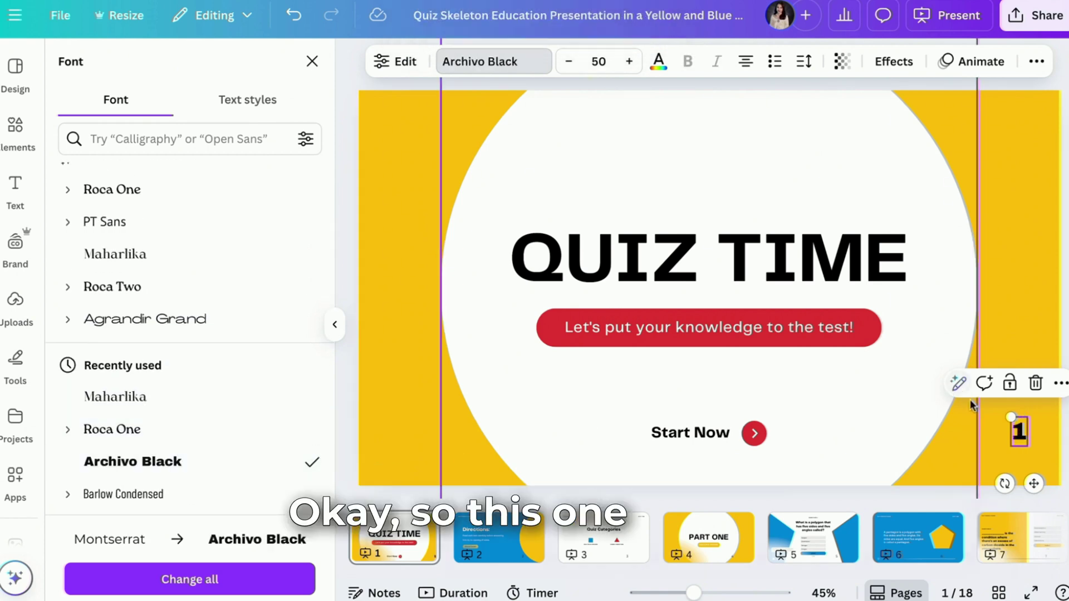
# - Check that slides 2 and 3 still use Montserrat, then reselect slide 1's number
pyautogui.rightClick(521, 534)
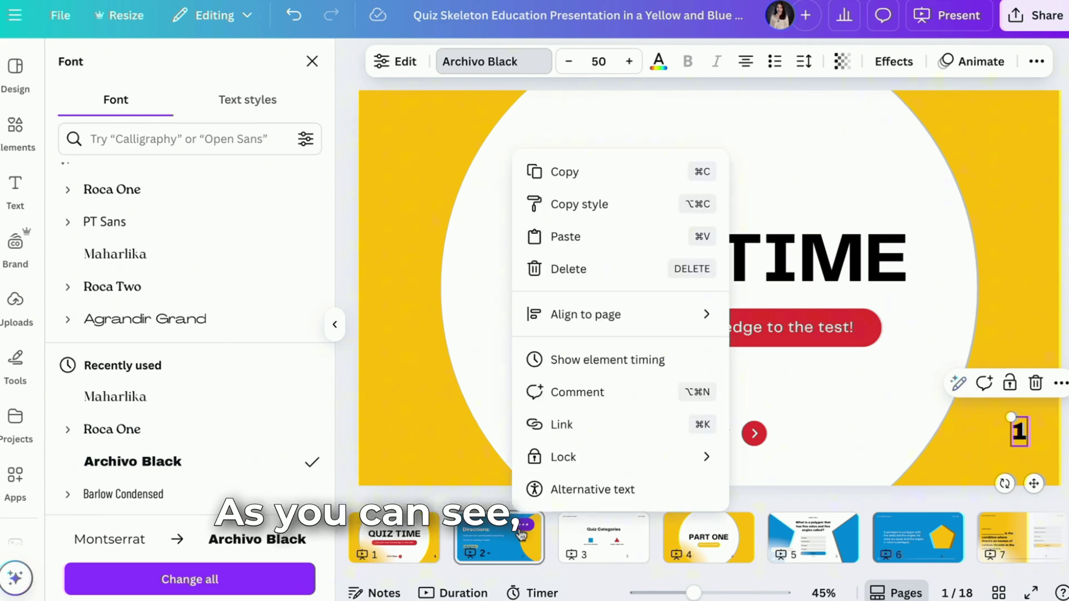
pyautogui.click(613, 539)
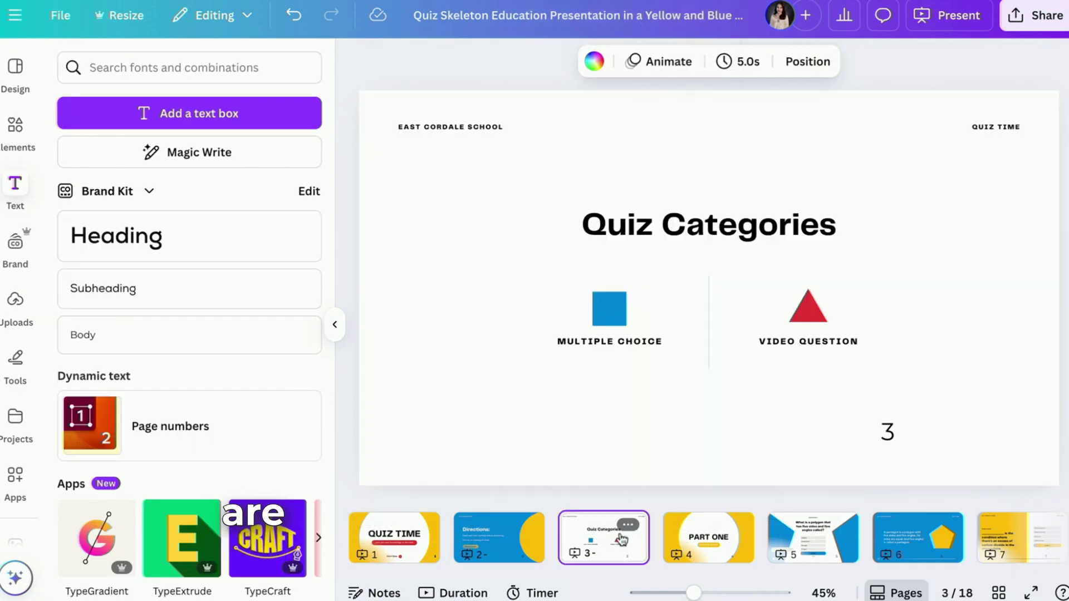
pyautogui.click(891, 440)
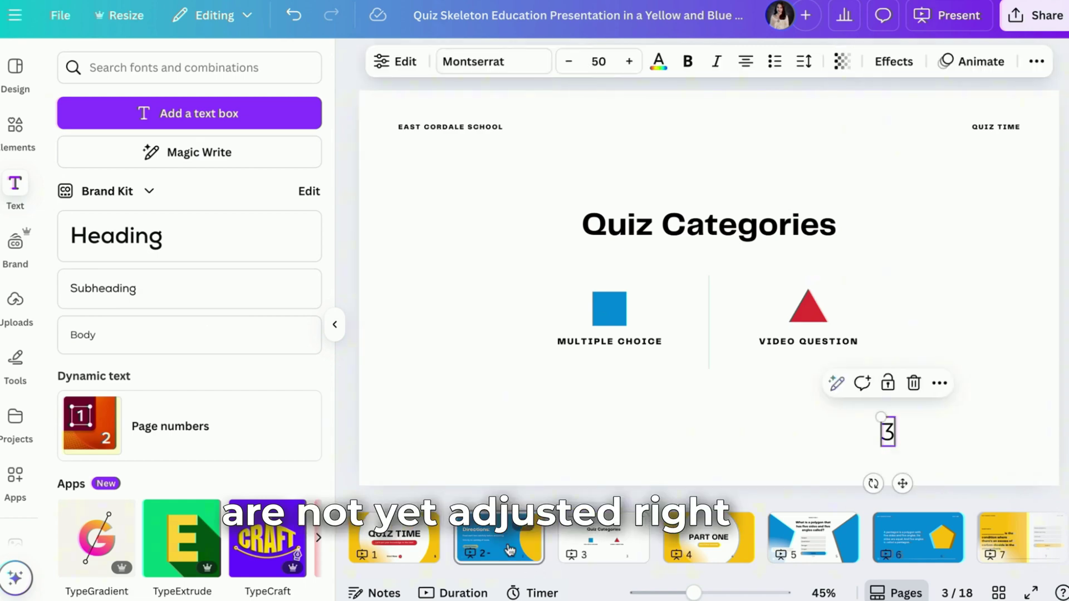
pyautogui.click(510, 550)
pyautogui.click(888, 432)
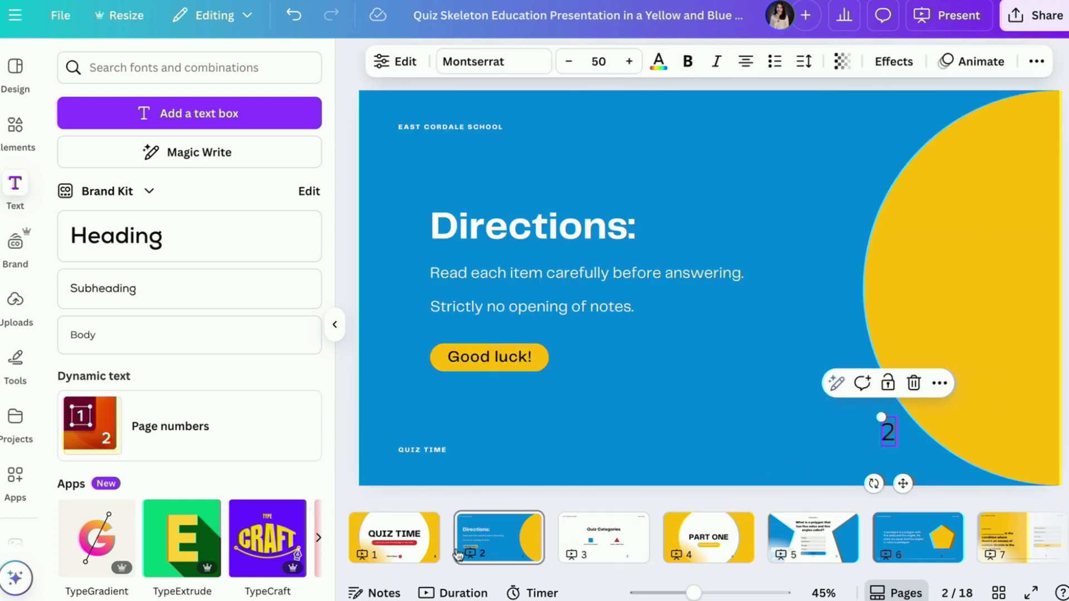
pyautogui.click(401, 551)
pyautogui.click(1018, 434)
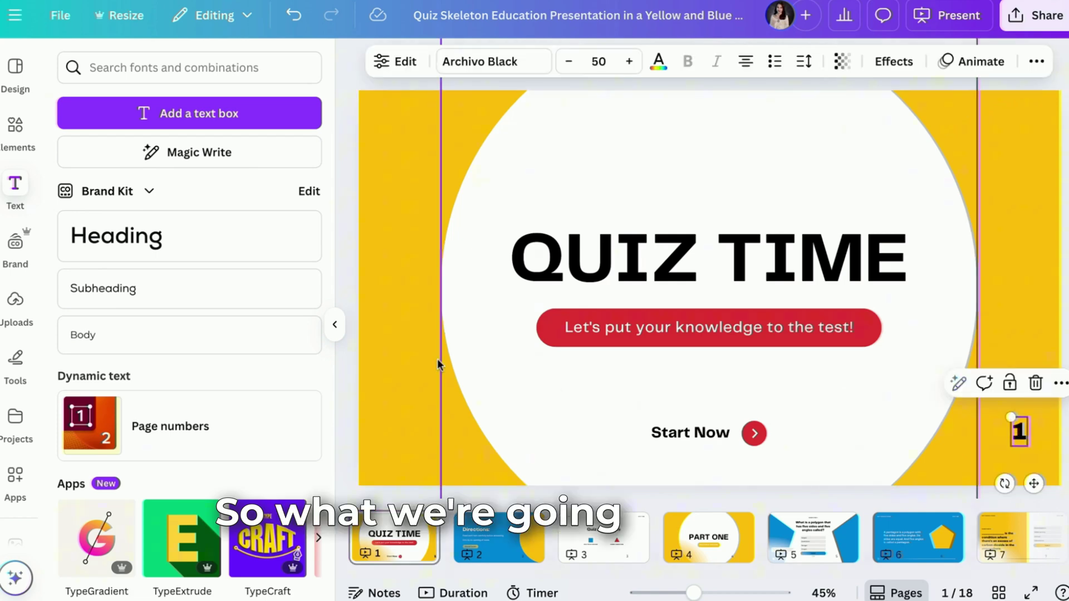
# - Apply slide 1's page number properties to all pages and check slides 2 to 5
pyautogui.click(202, 427)
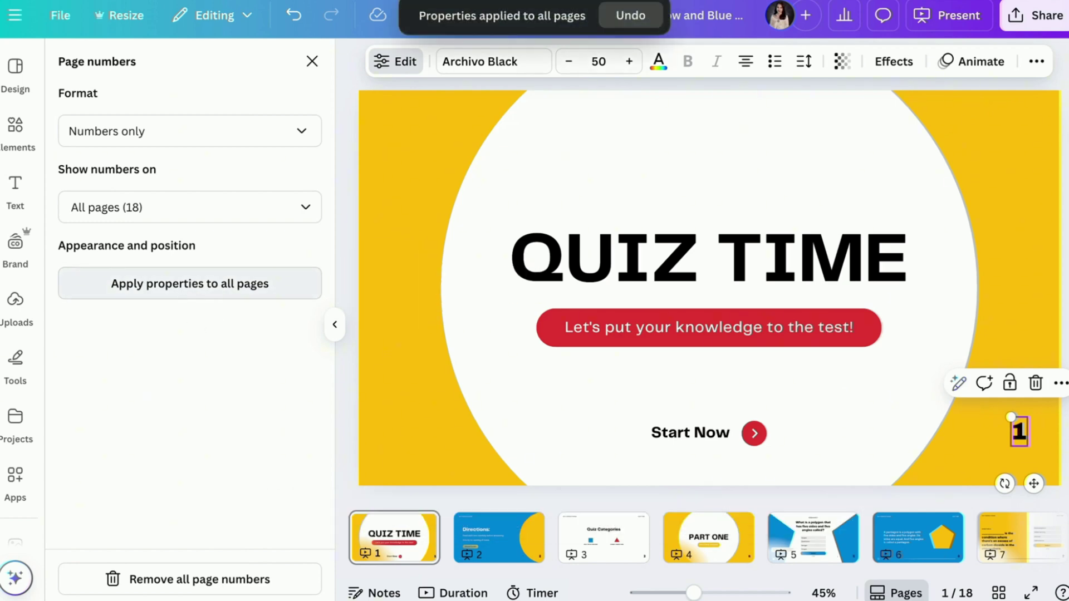
pyautogui.click(485, 542)
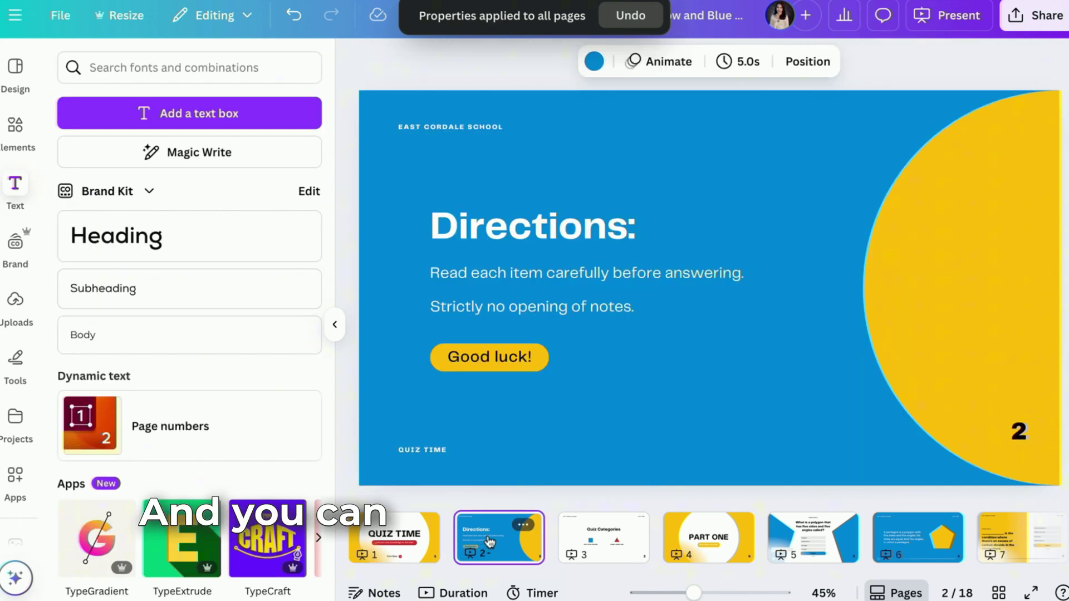
pyautogui.click(589, 554)
pyautogui.click(707, 543)
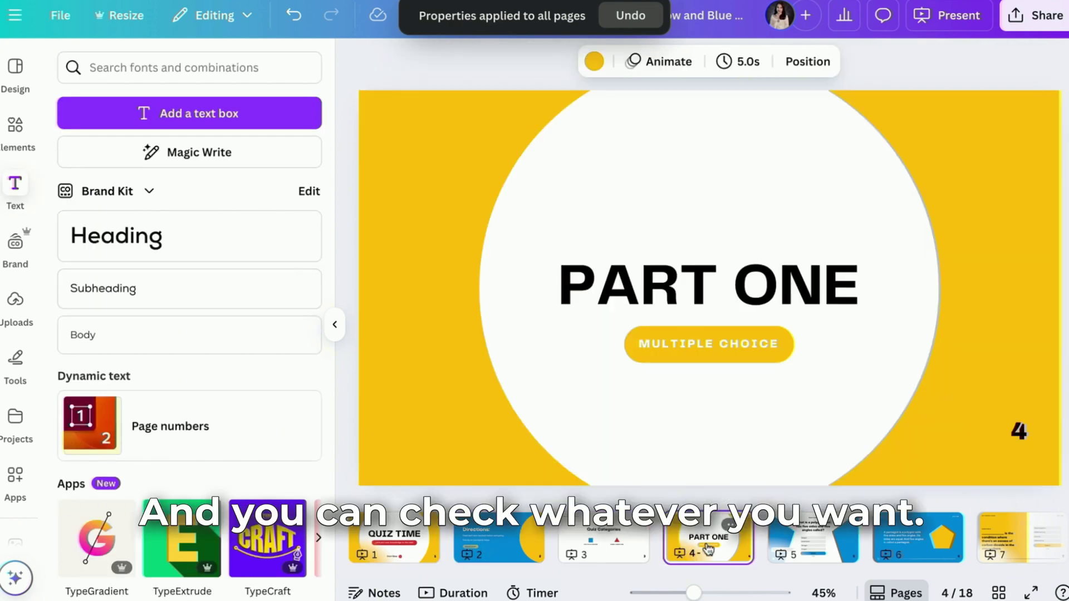
pyautogui.click(816, 543)
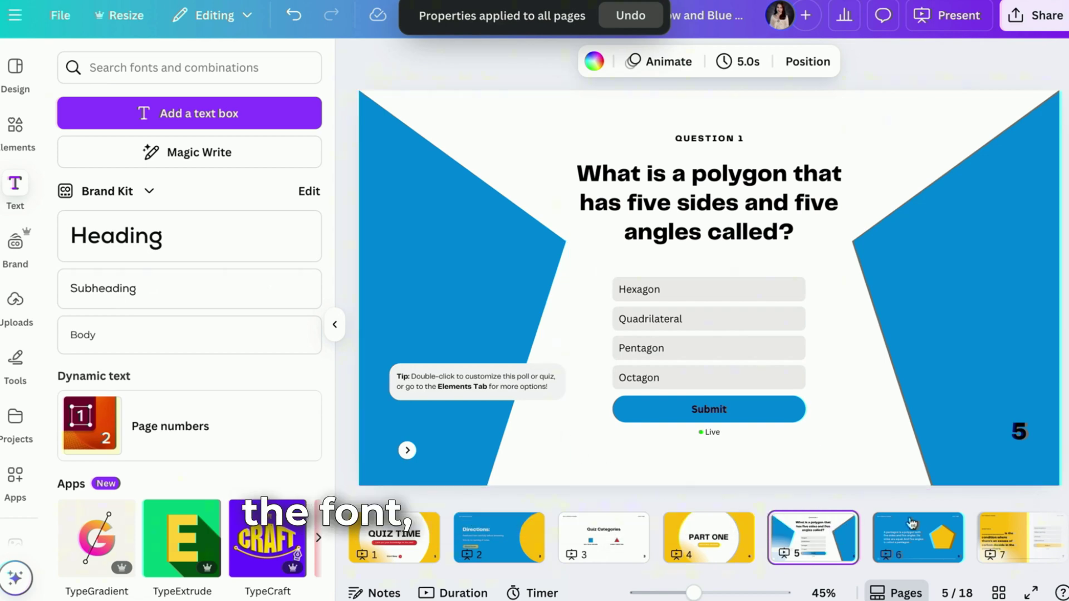
# - Scroll along the page strip and open slide 9 to check its number
pyautogui.hscroll(2, 918, 524)
pyautogui.hscroll(2, 868, 526)
pyautogui.hscroll(2, 807, 527)
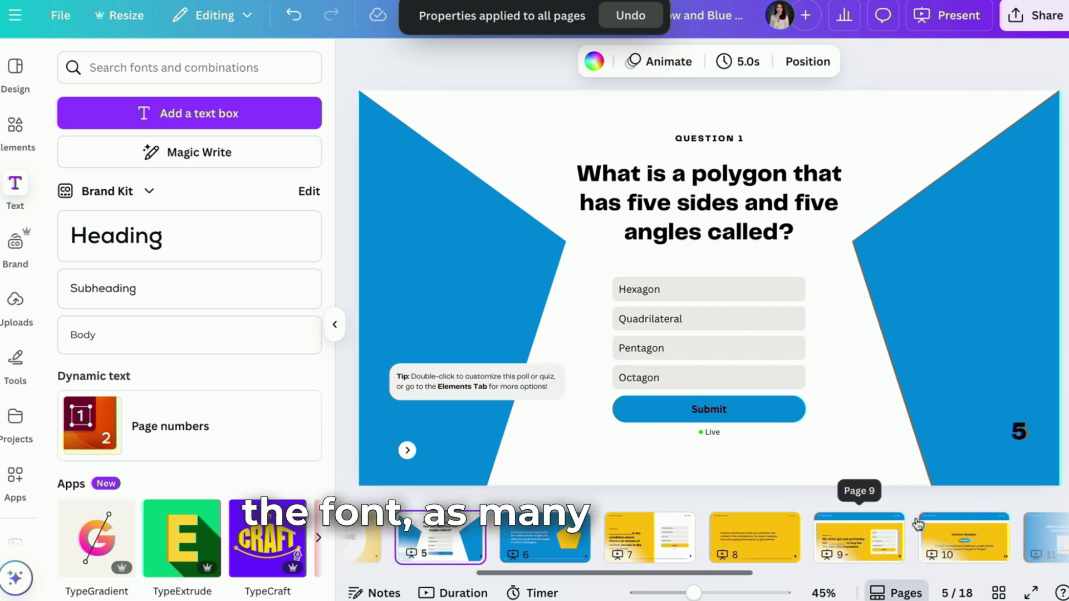
pyautogui.hscroll(2, 757, 529)
pyautogui.click(739, 529)
# - Review all 18 numbered slides in Grid view and open the final Thank you slide
pyautogui.click(862, 526)
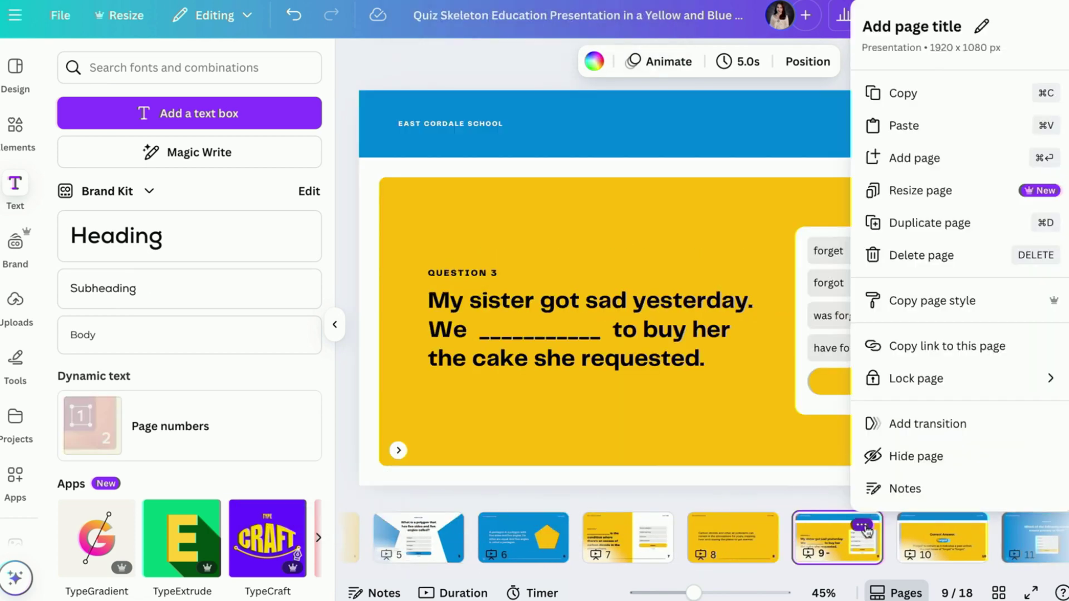
pyautogui.click(830, 547)
pyautogui.click(997, 593)
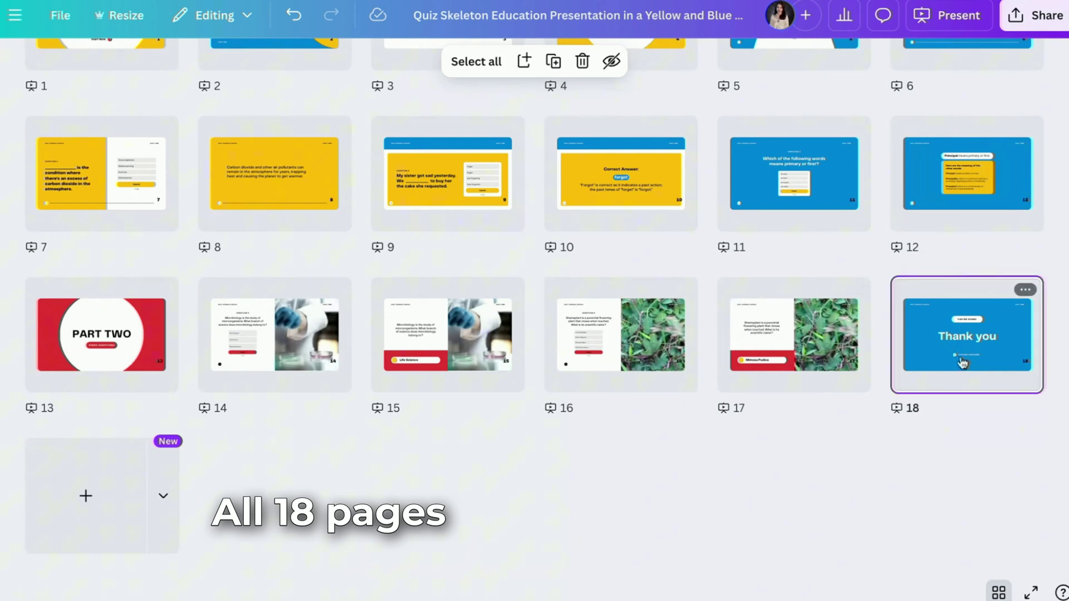
pyautogui.doubleClick(940, 370)
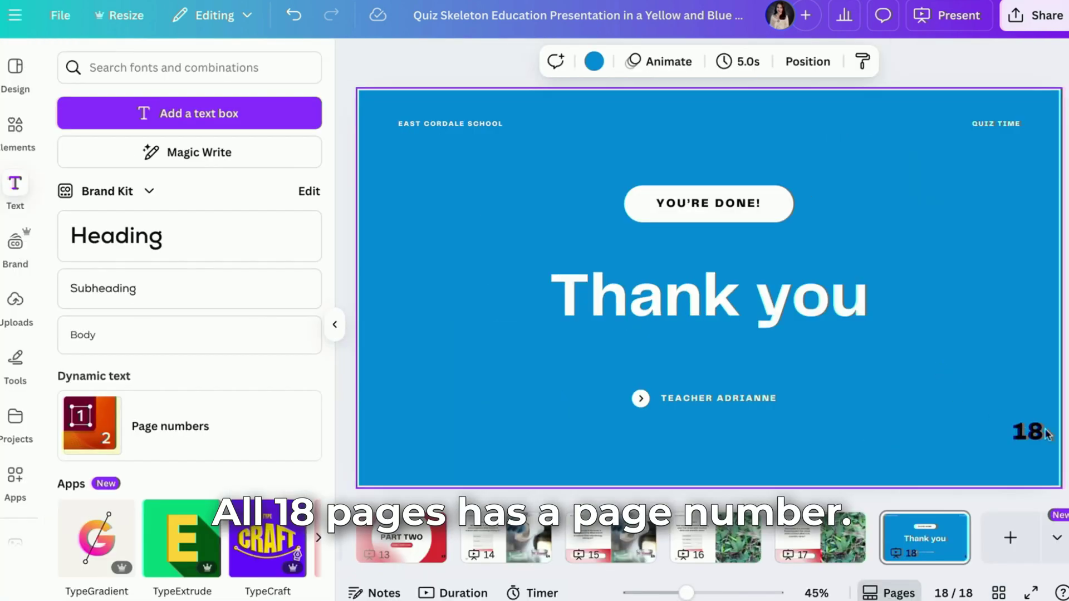